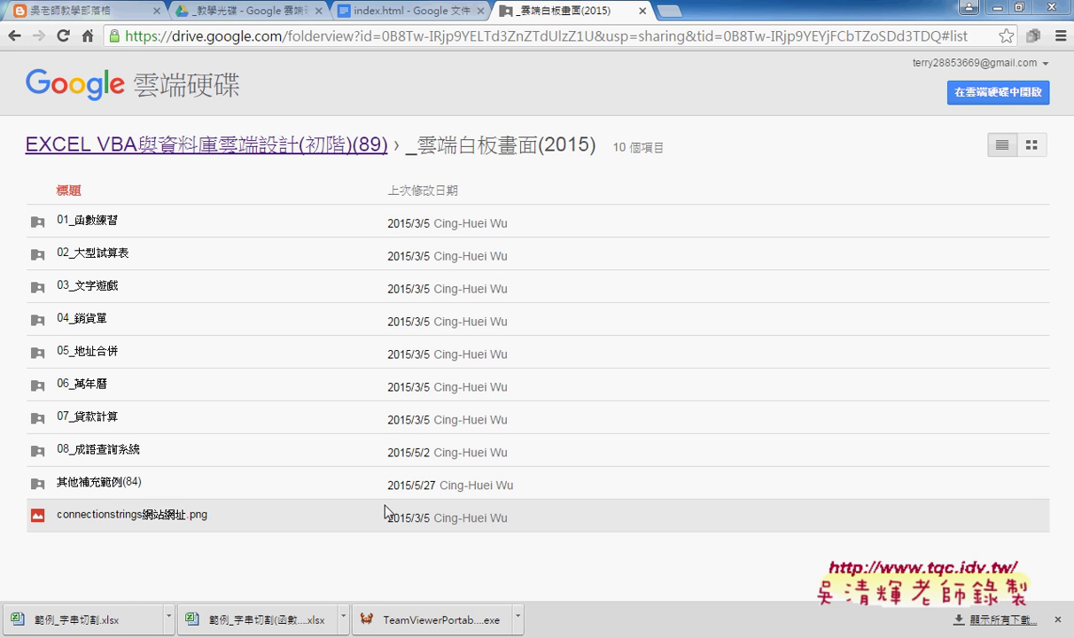
Step: In Google Drive, open 其他補充範例(84), then 01_入門, and find the 範例_字串切割 workbook
click(115, 480)
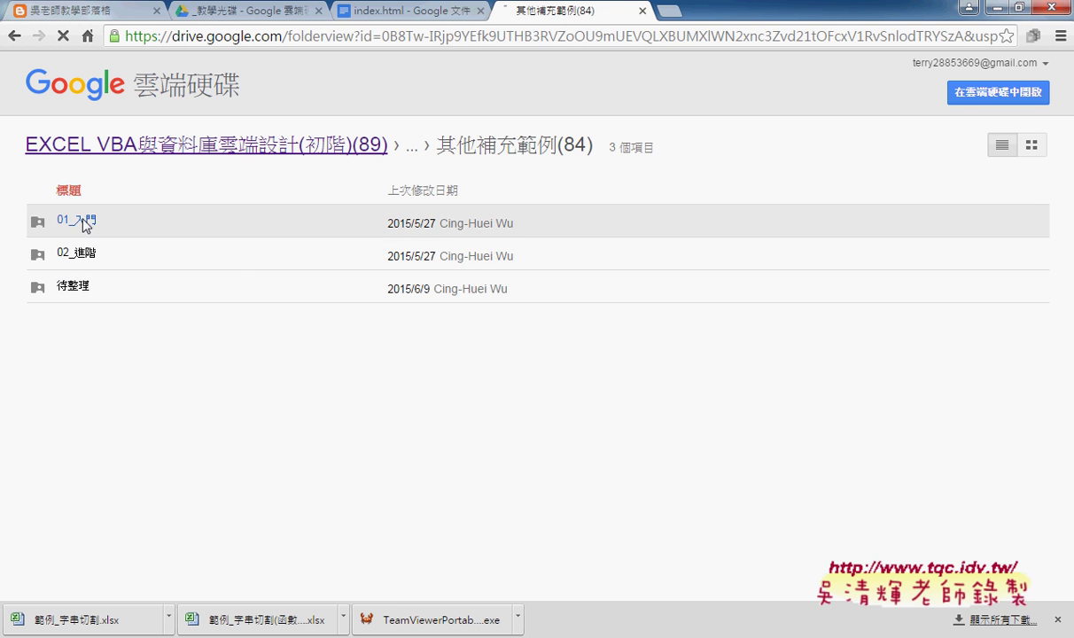
click(89, 219)
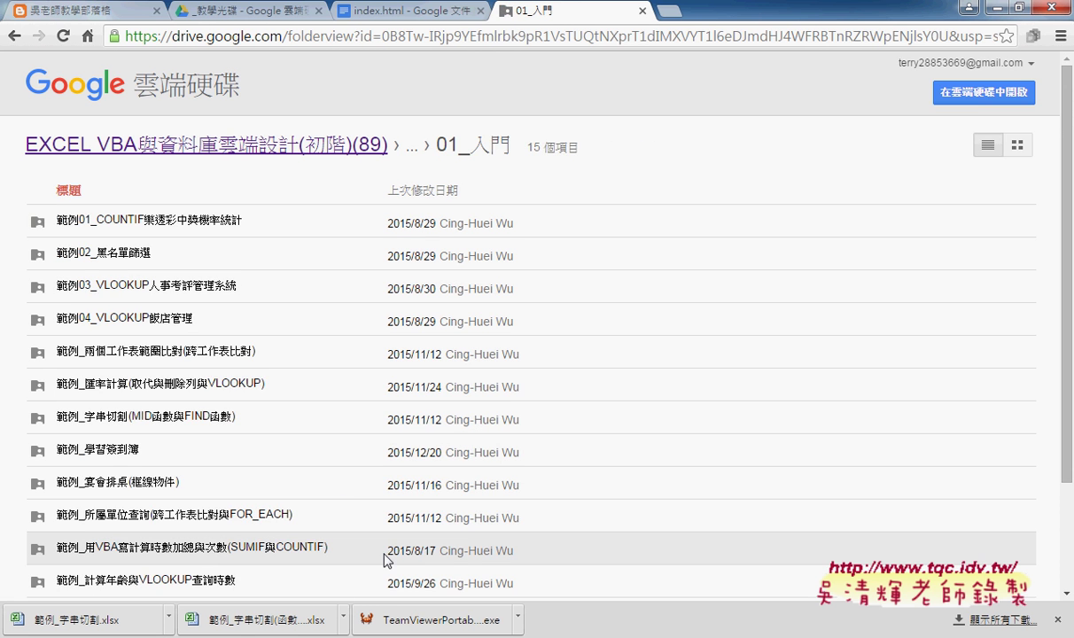
scroll(386, 560, down, 1)
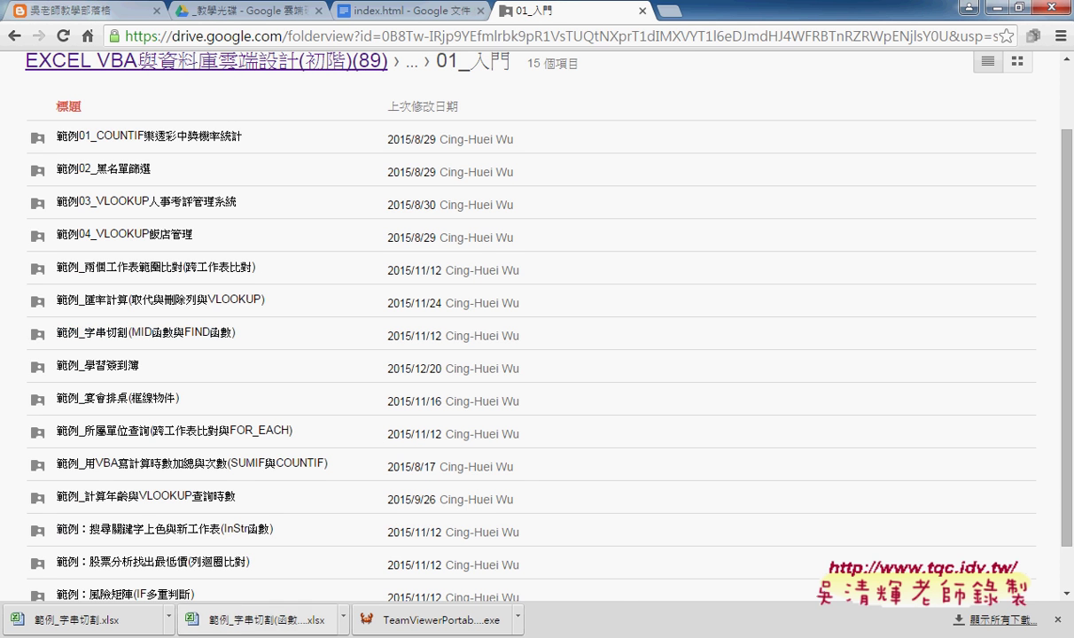
mouse_move(334, 633)
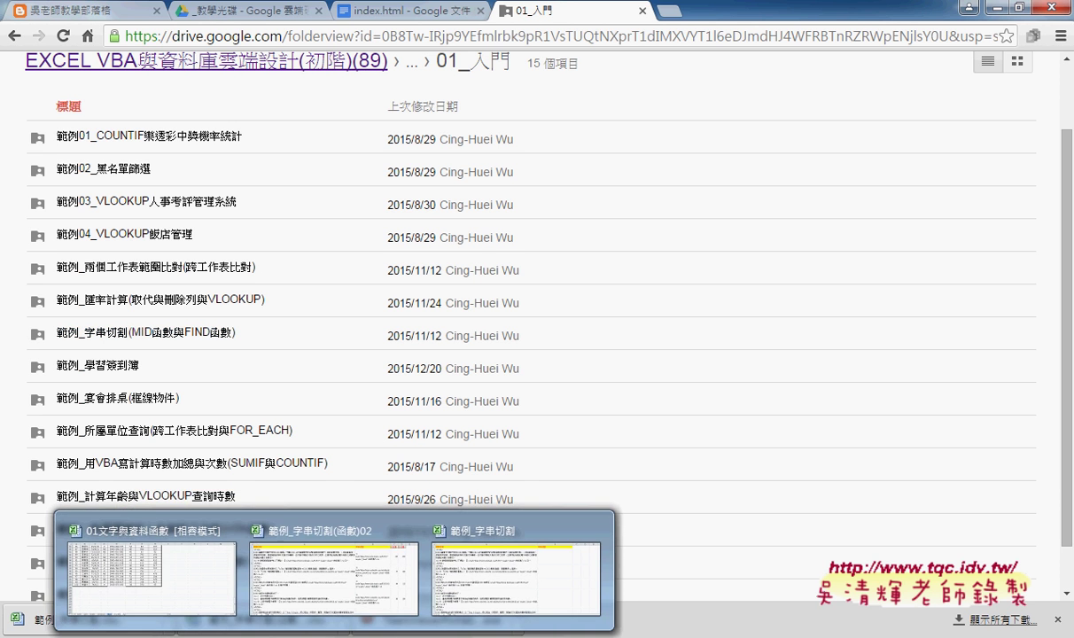
click(539, 587)
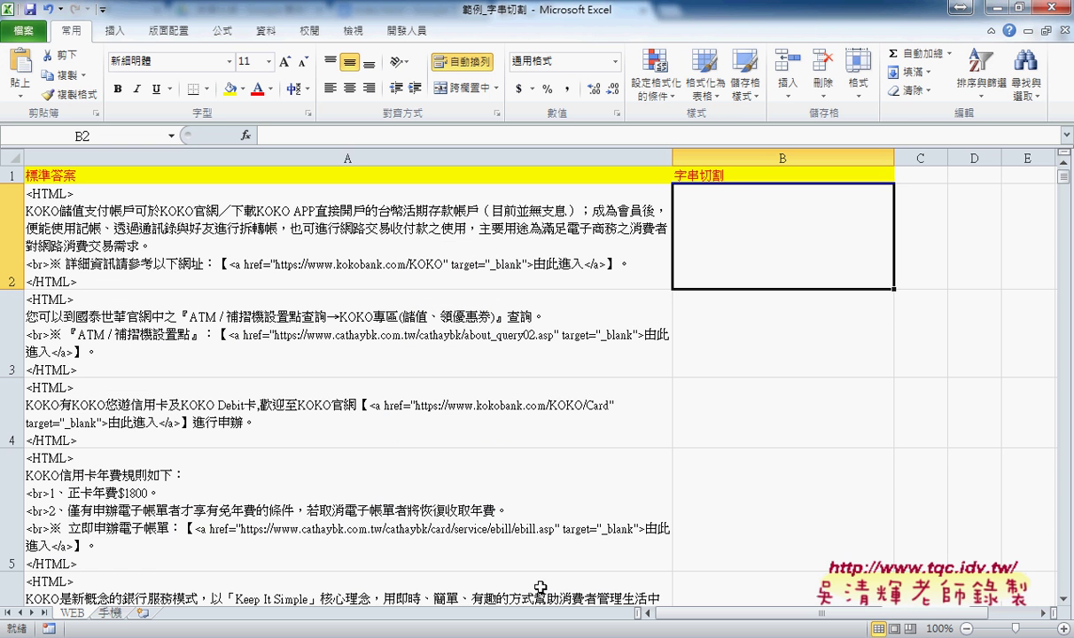
click(480, 256)
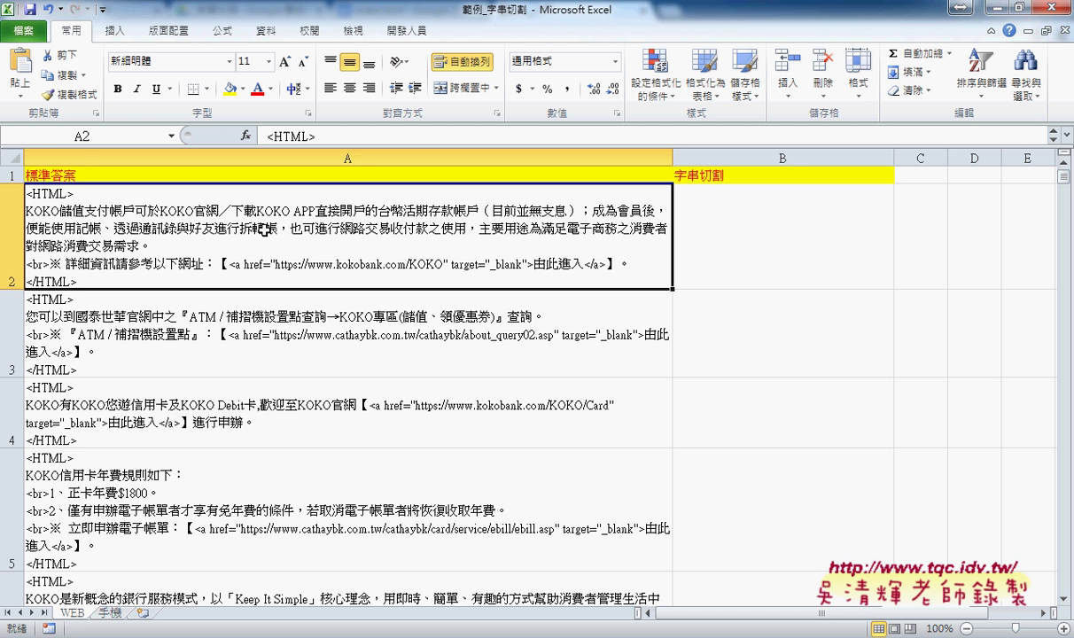
key(Down)
key(Down)
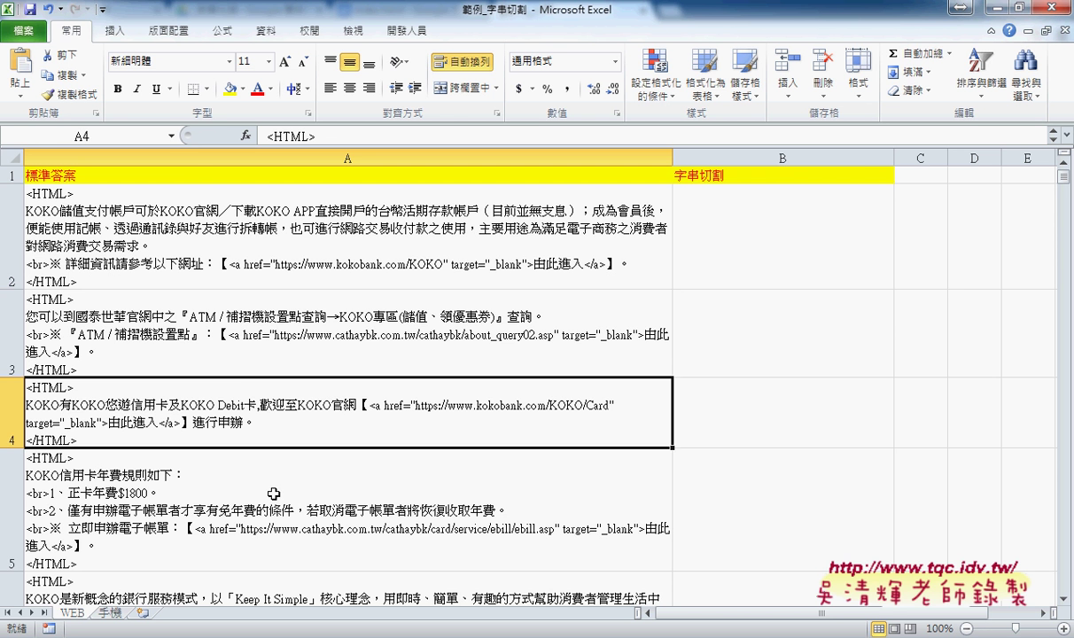
key(Down)
scroll(270, 492, down, 2)
click(291, 426)
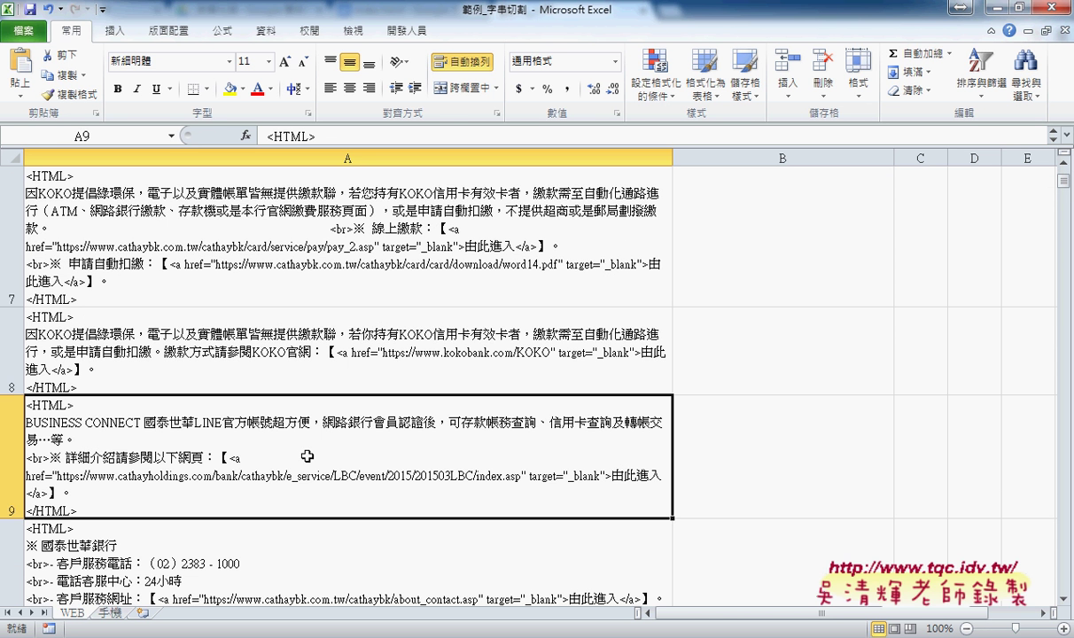
scroll(307, 456, up, 2)
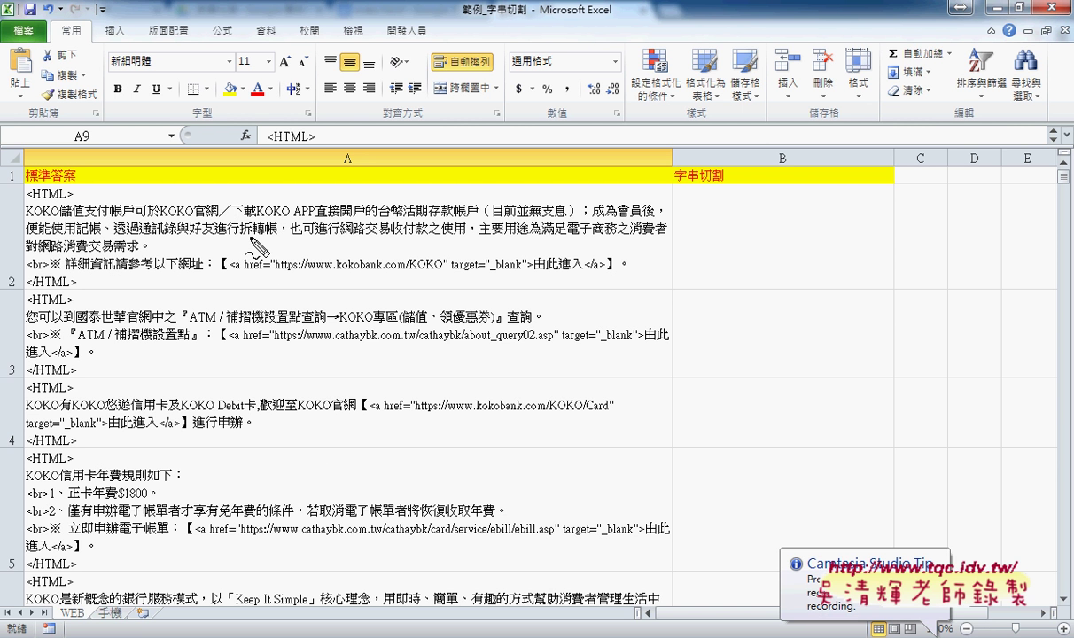
mouse_move(226, 255)
mouse_down()
mouse_move(226, 276)
mouse_move(610, 286)
mouse_up()
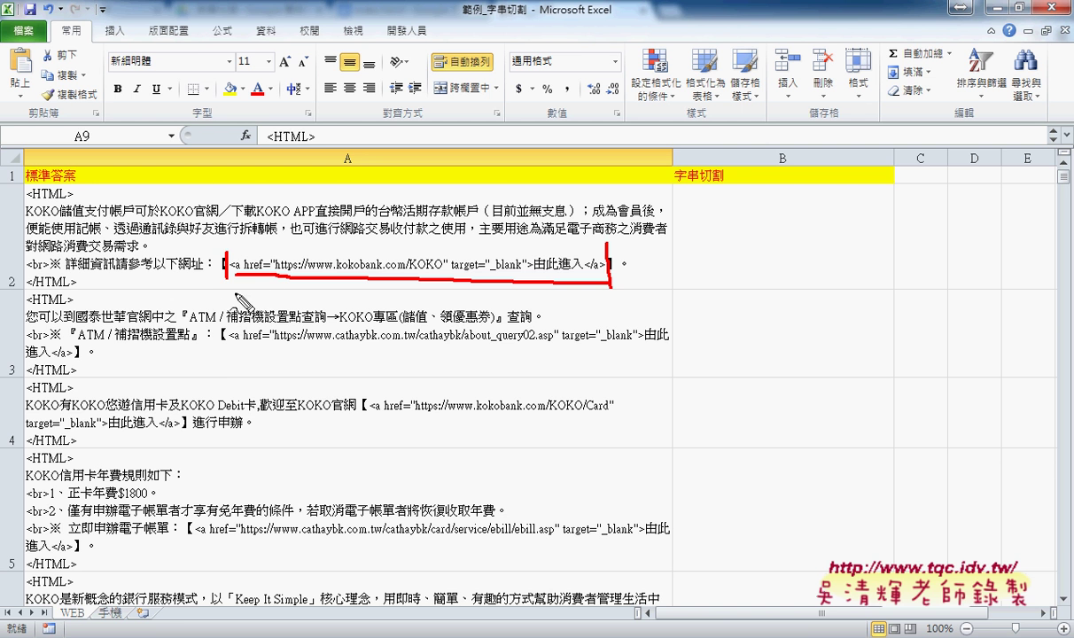
drag(217, 346, 230, 349)
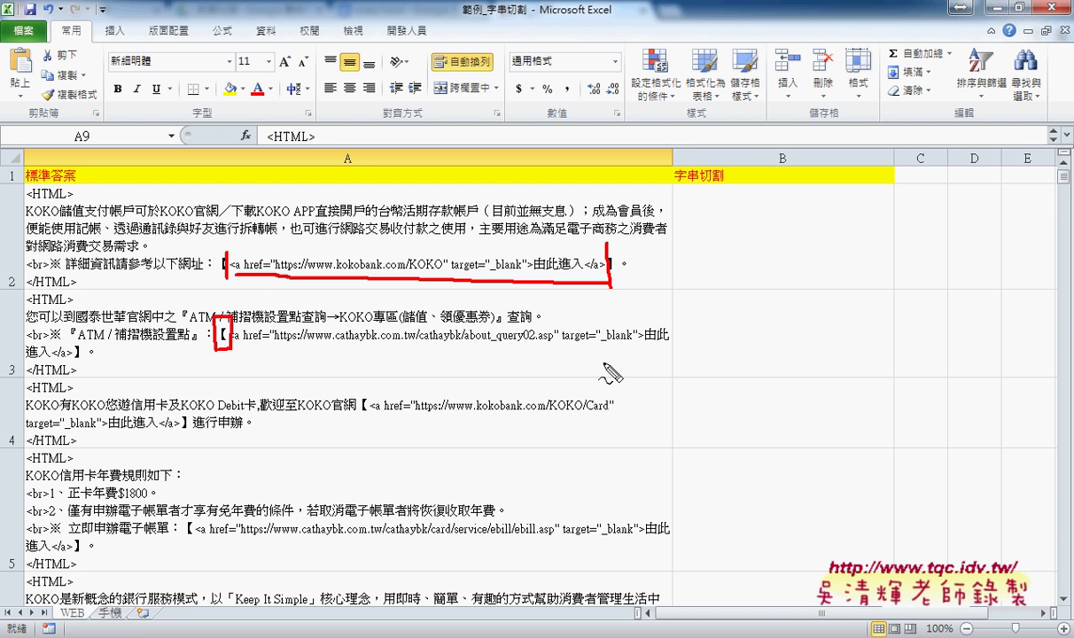
mouse_move(70, 361)
mouse_down()
mouse_move(83, 361)
mouse_move(88, 336)
mouse_up()
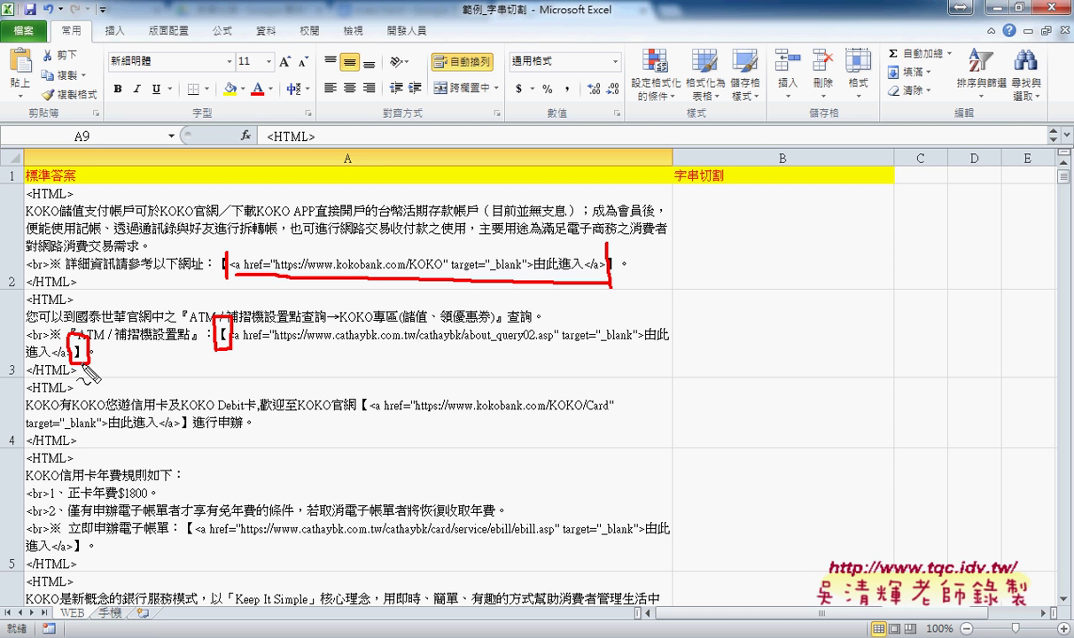
mouse_move(373, 256)
mouse_down()
mouse_move(560, 174)
mouse_move(673, 226)
mouse_move(672, 237)
mouse_up()
drag(771, 223, 776, 285)
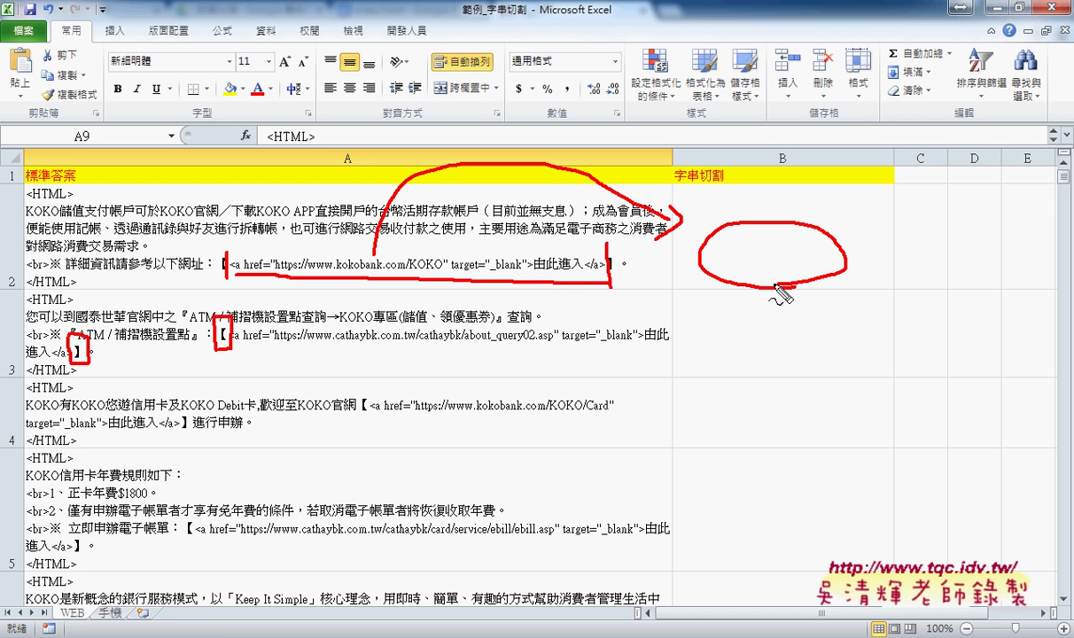
key(Escape)
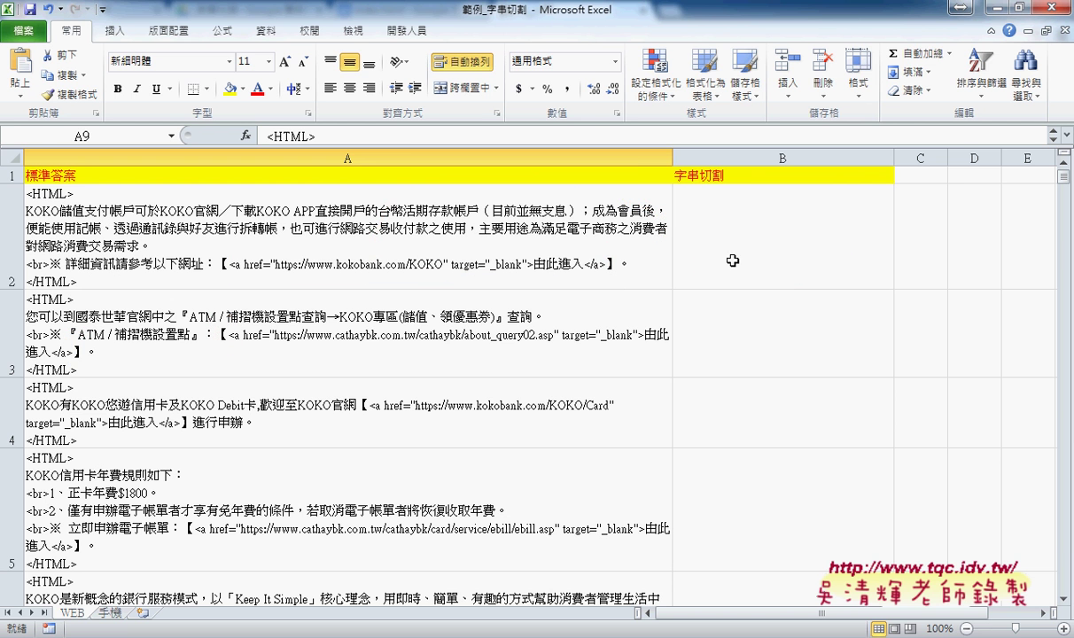
double_click(246, 265)
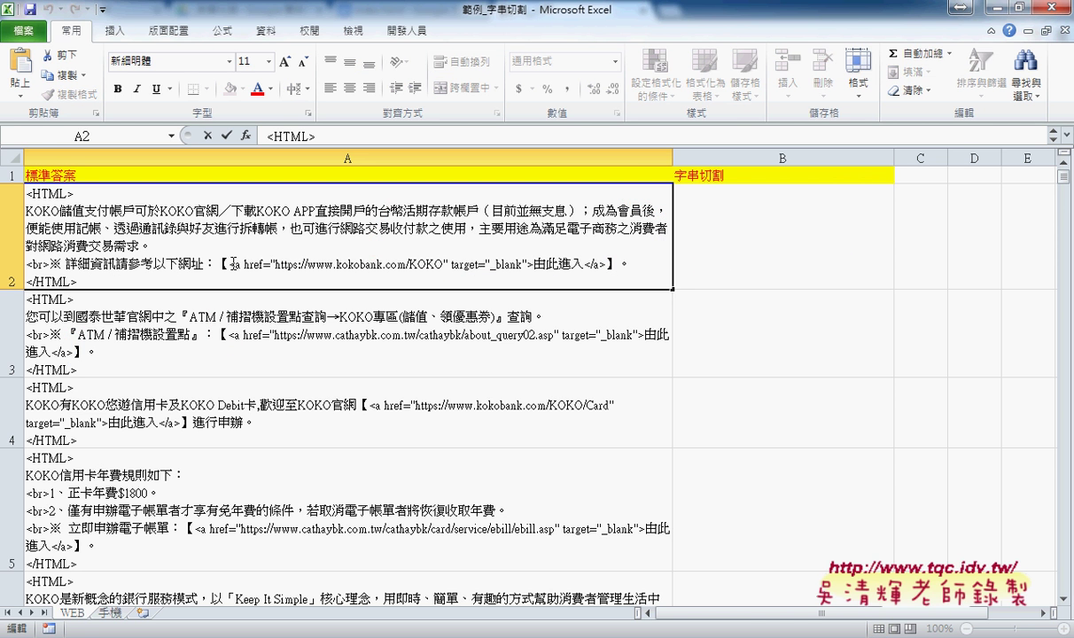
drag(229, 264, 609, 266)
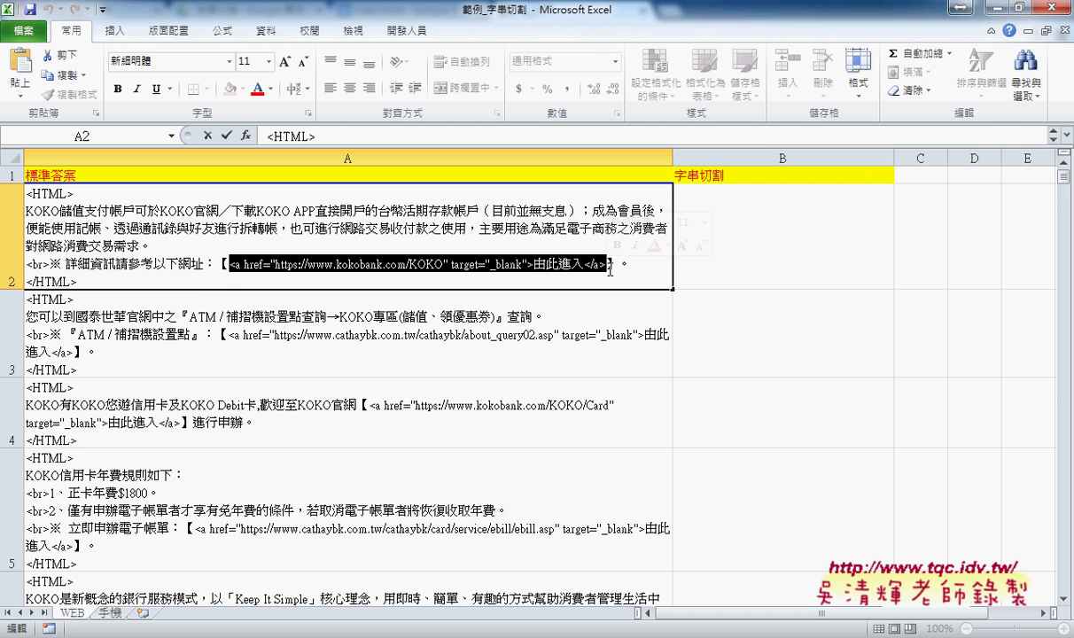
click(785, 220)
scroll(520, 373, down, 2)
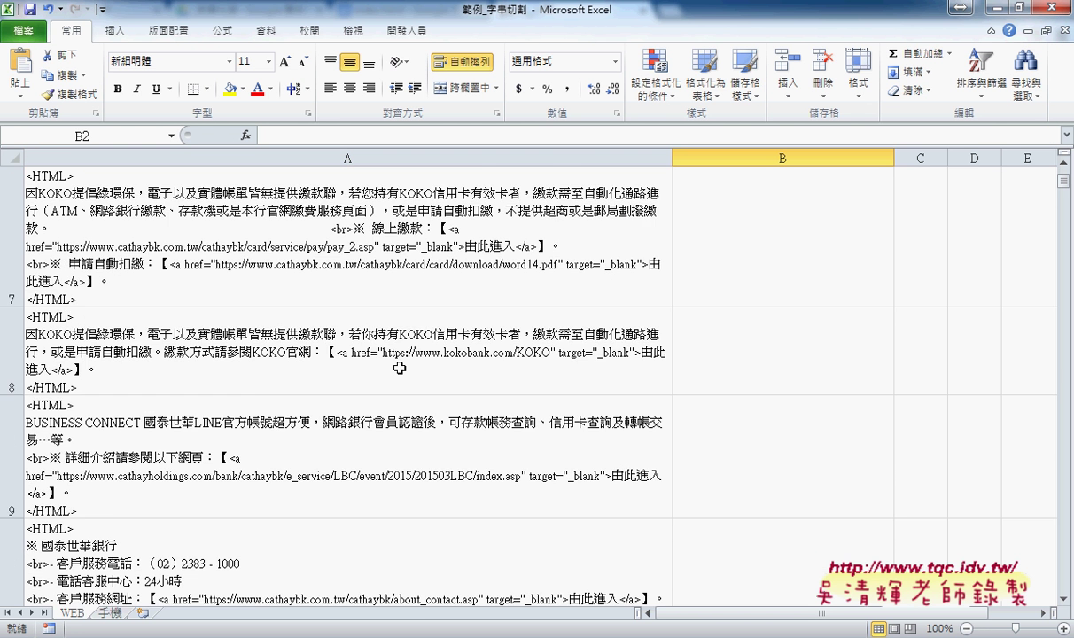
scroll(443, 368, down, 1)
scroll(395, 364, up, 1)
click(346, 224)
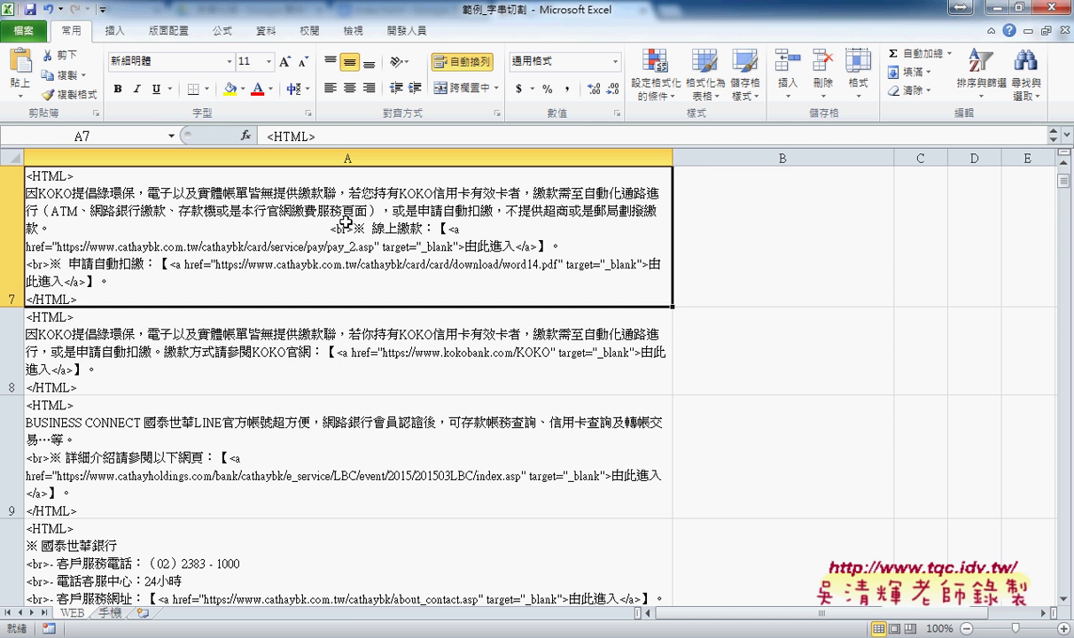
key(ctrl+Down)
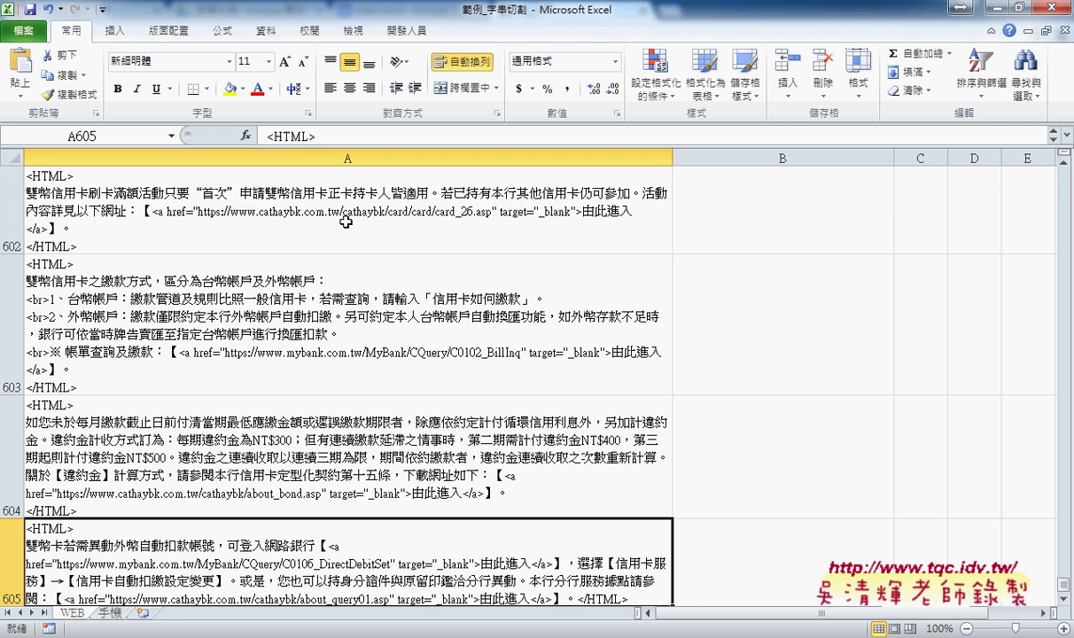
key(ctrl+Up)
key(Down)
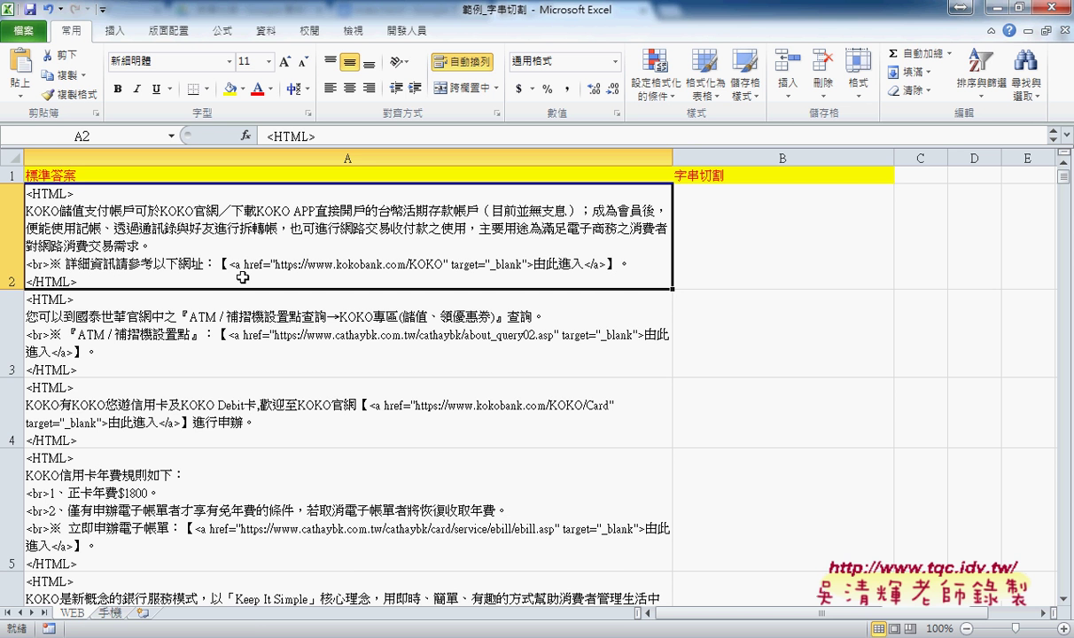
Step: Switch to 範例_字串切割(函數)02 and review the FIND formulas in C2 and D2 locating 【 and 】
mouse_move(328, 635)
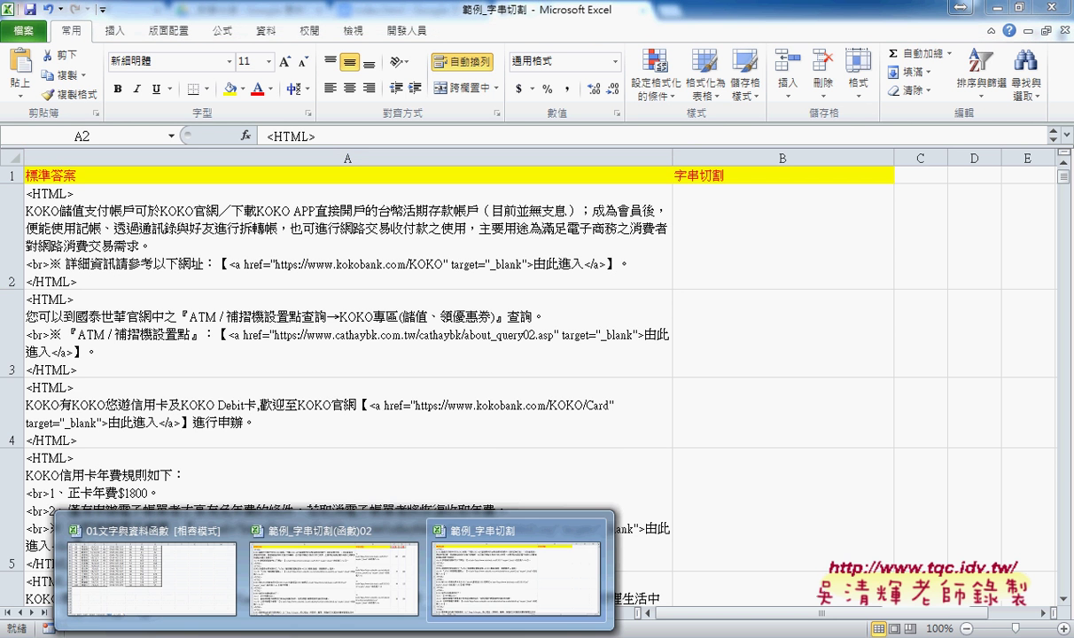
click(315, 551)
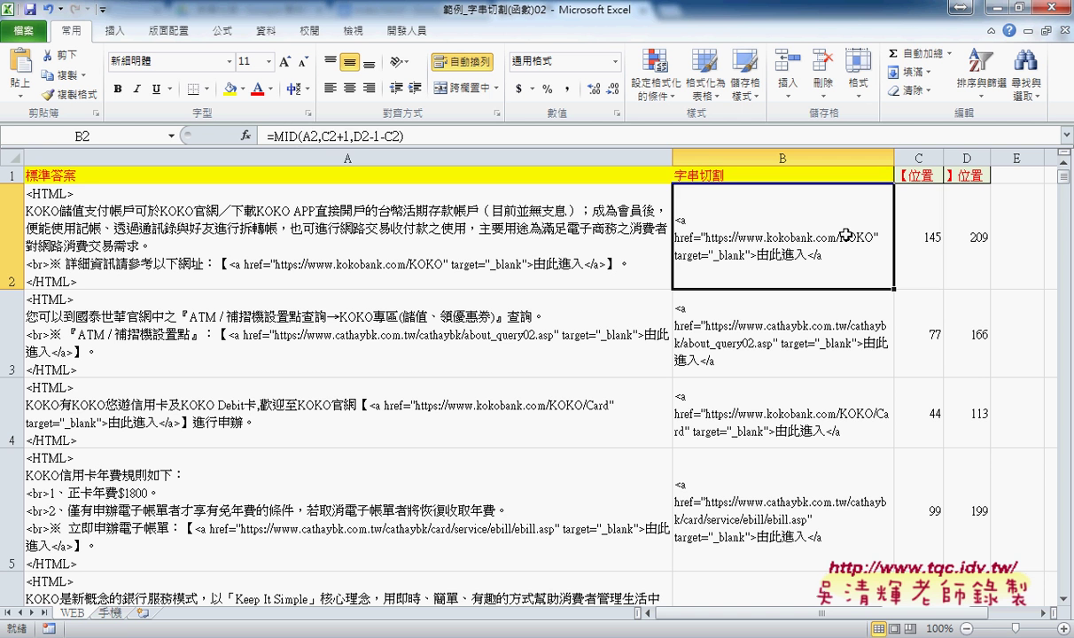
click(918, 246)
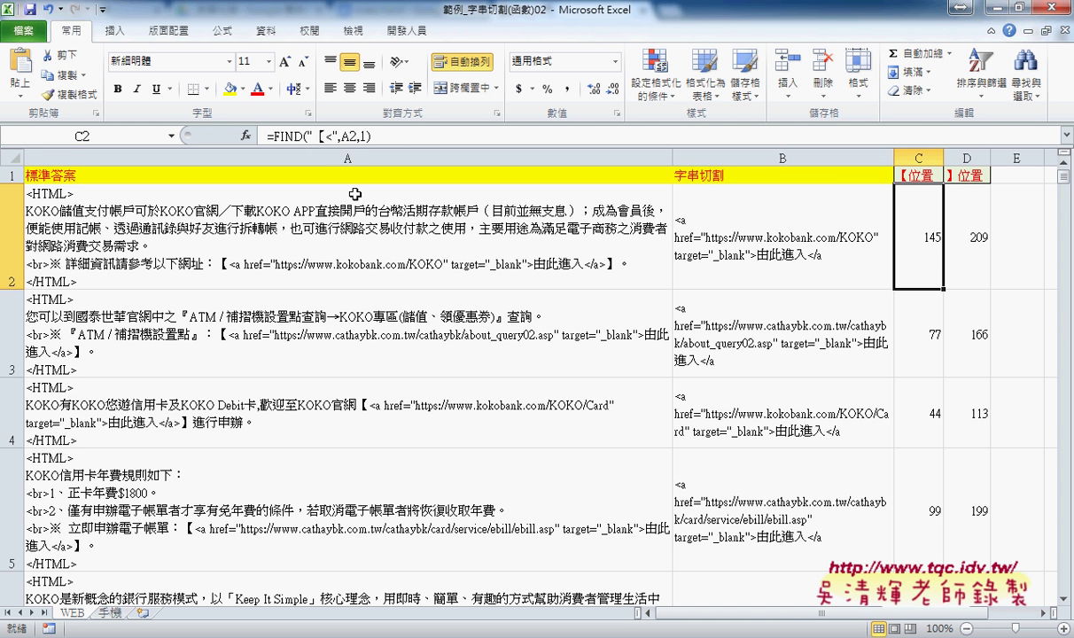
click(981, 235)
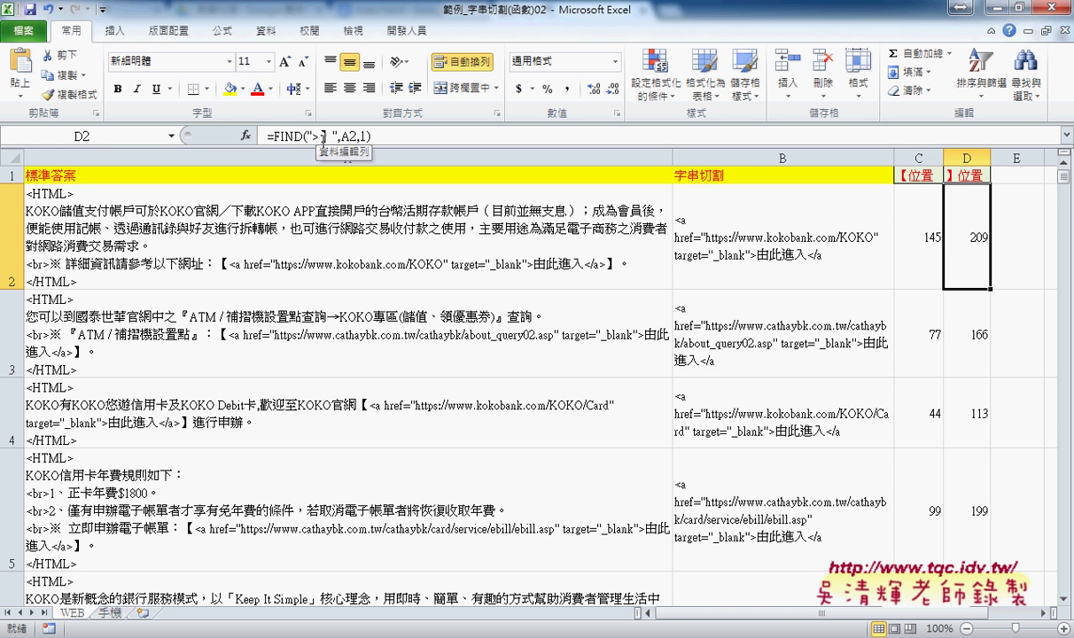
click(913, 229)
Step: Review B2's =MID(A2,C2+1,D2-1-C2) formula against the C2 and D2 positions
click(964, 238)
click(700, 220)
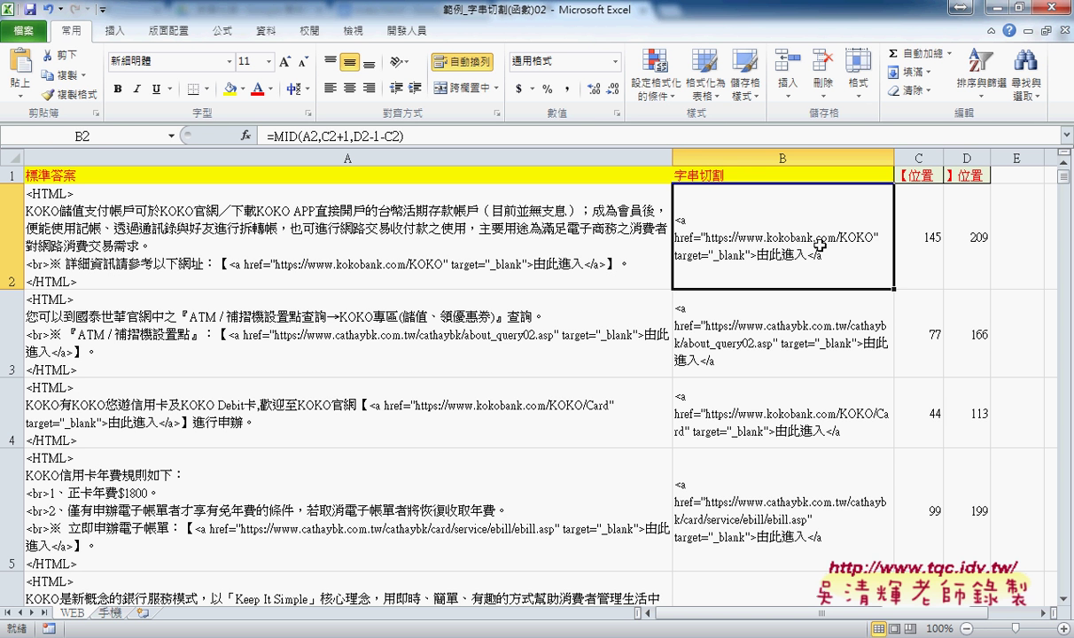
key(Right)
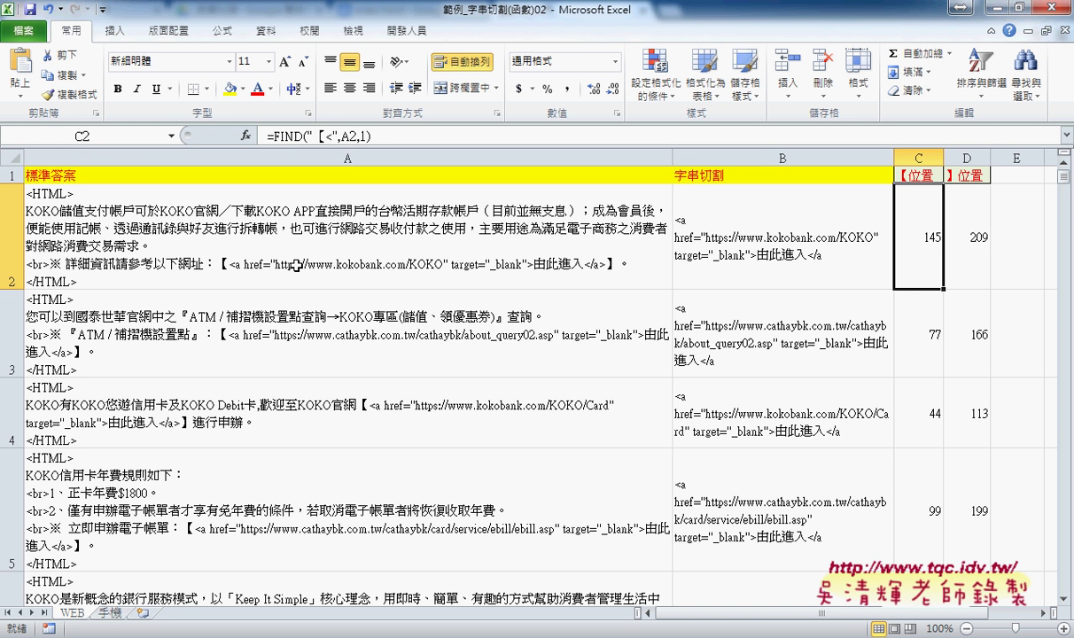
key(Right)
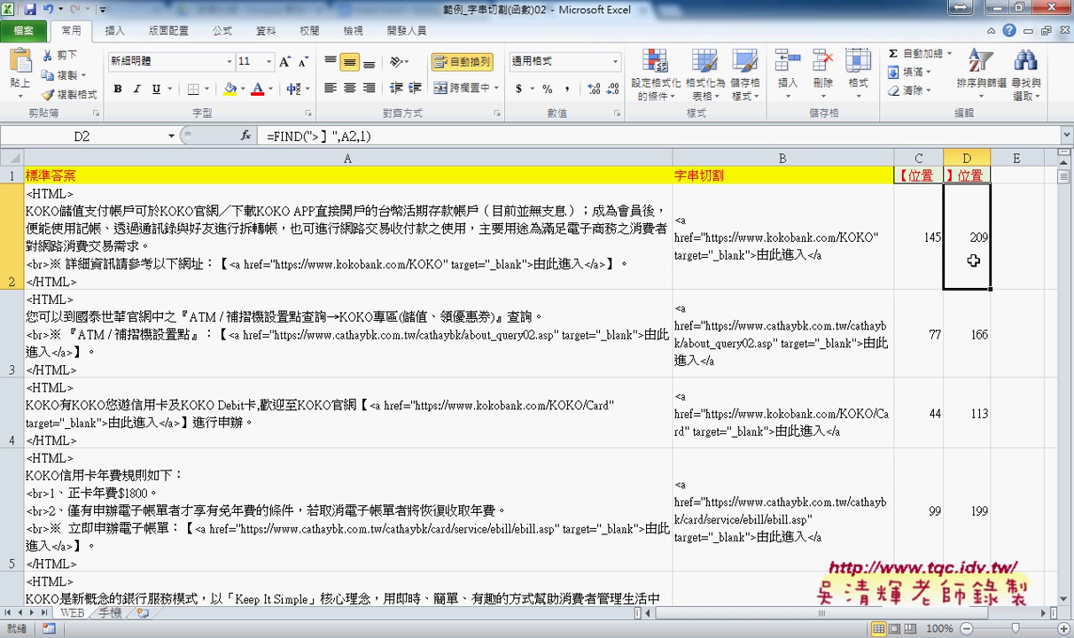
click(737, 234)
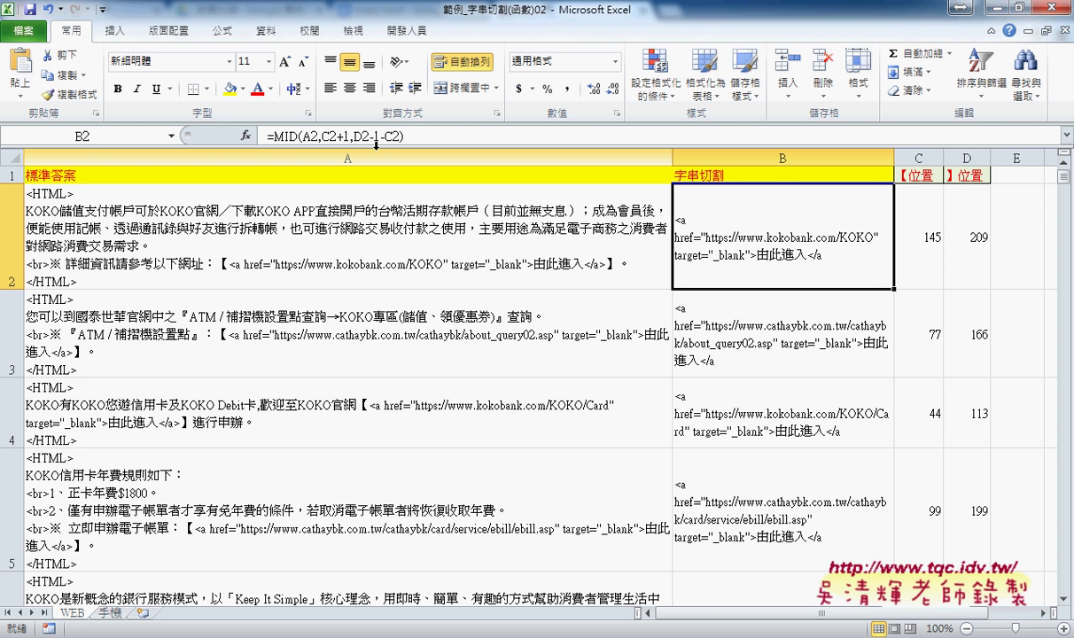
click(394, 32)
click(36, 75)
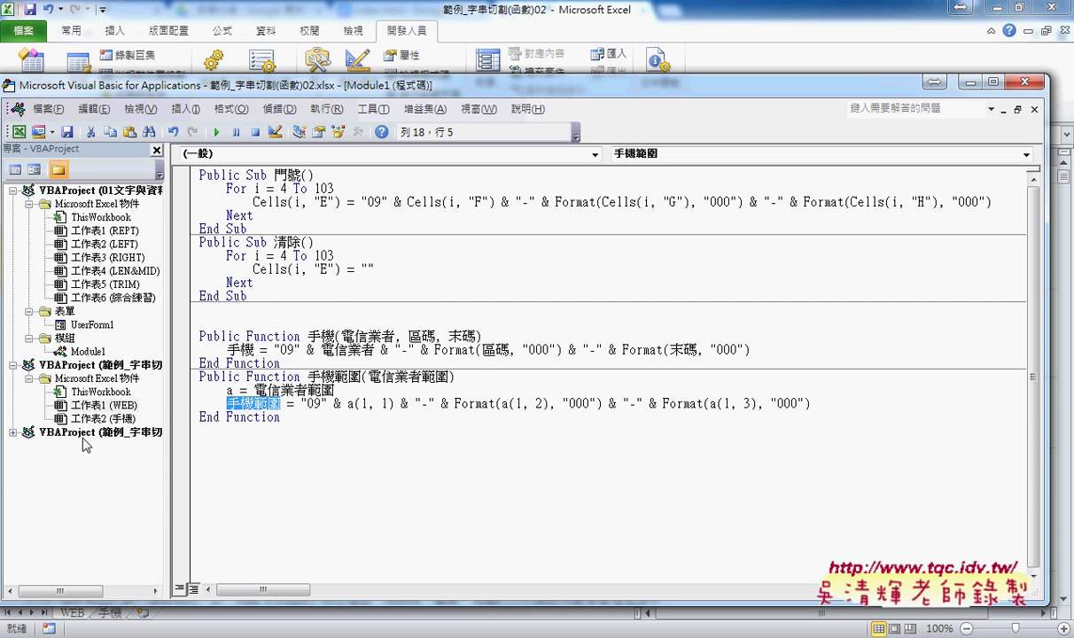
double_click(88, 432)
double_click(98, 446)
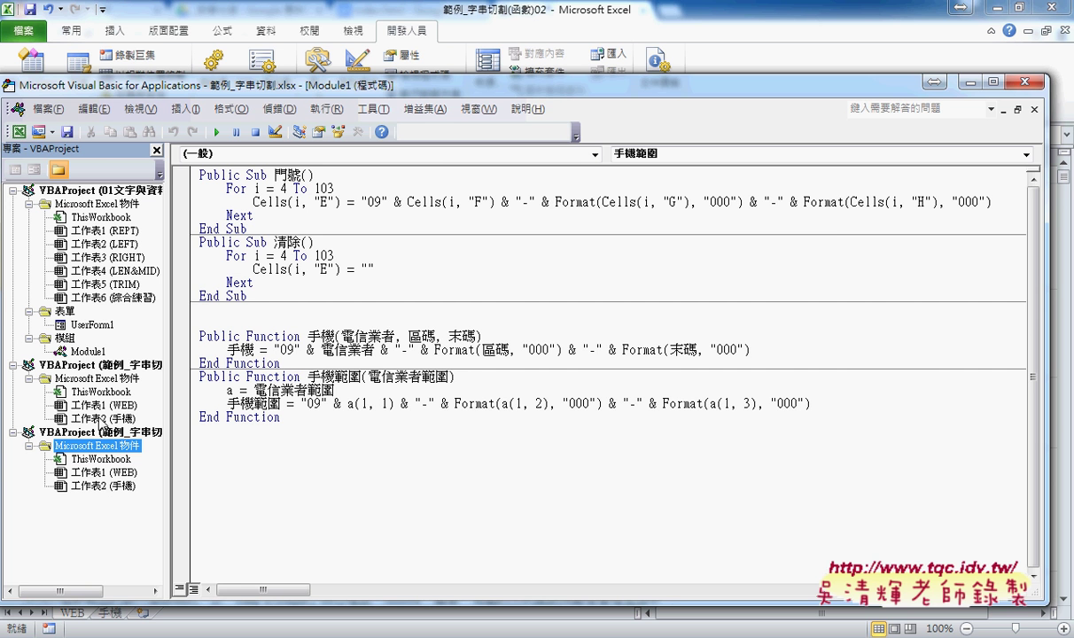
click(1024, 82)
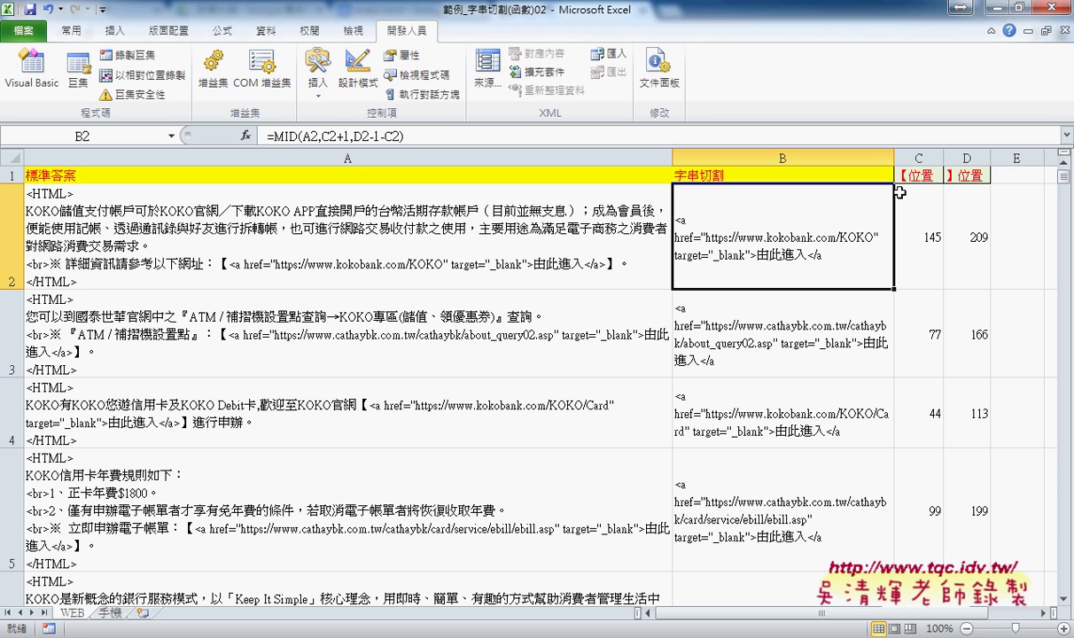